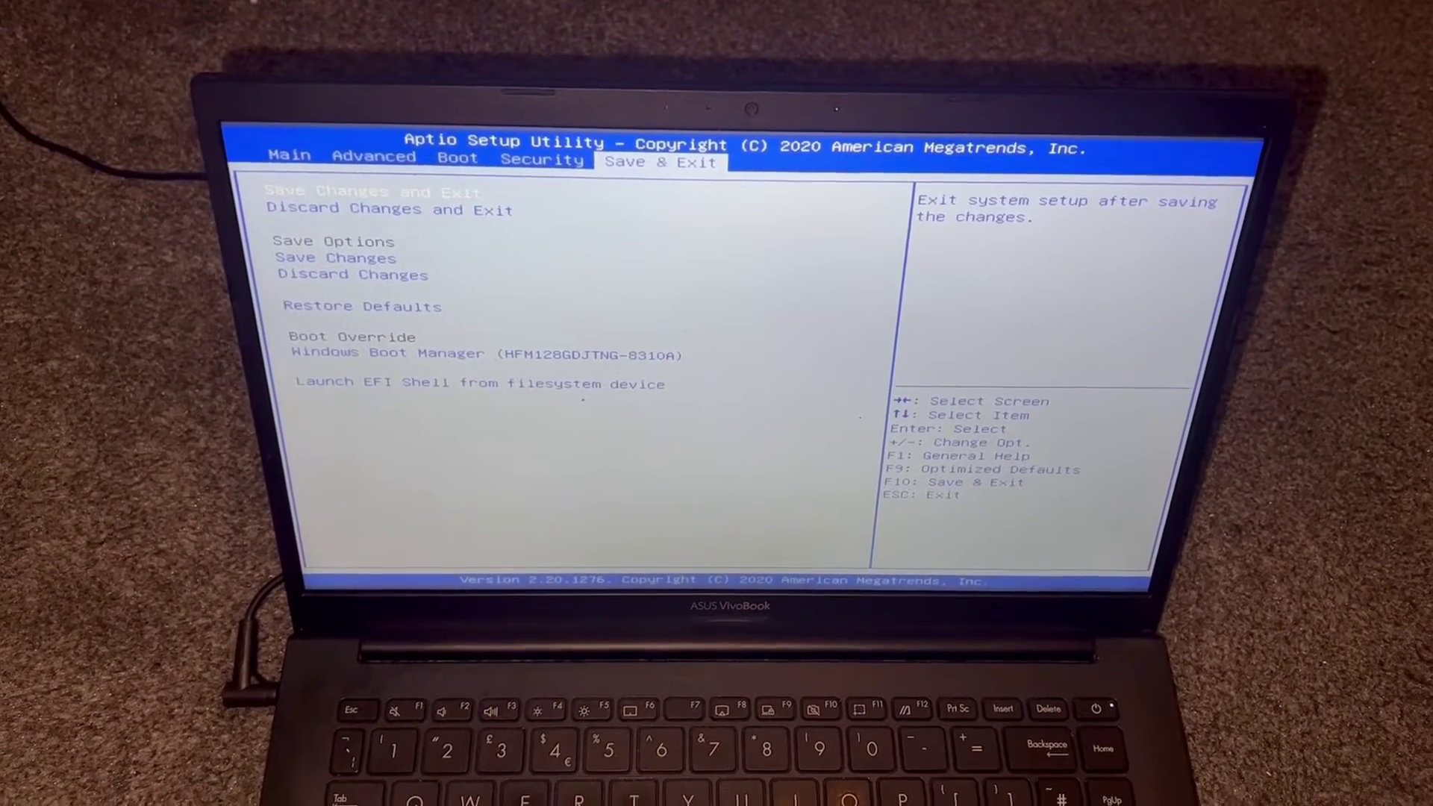
# Step: Choose Discard Changes and Exit on the Save & Exit tab and confirm Yes to restart
pyautogui.press('Down')
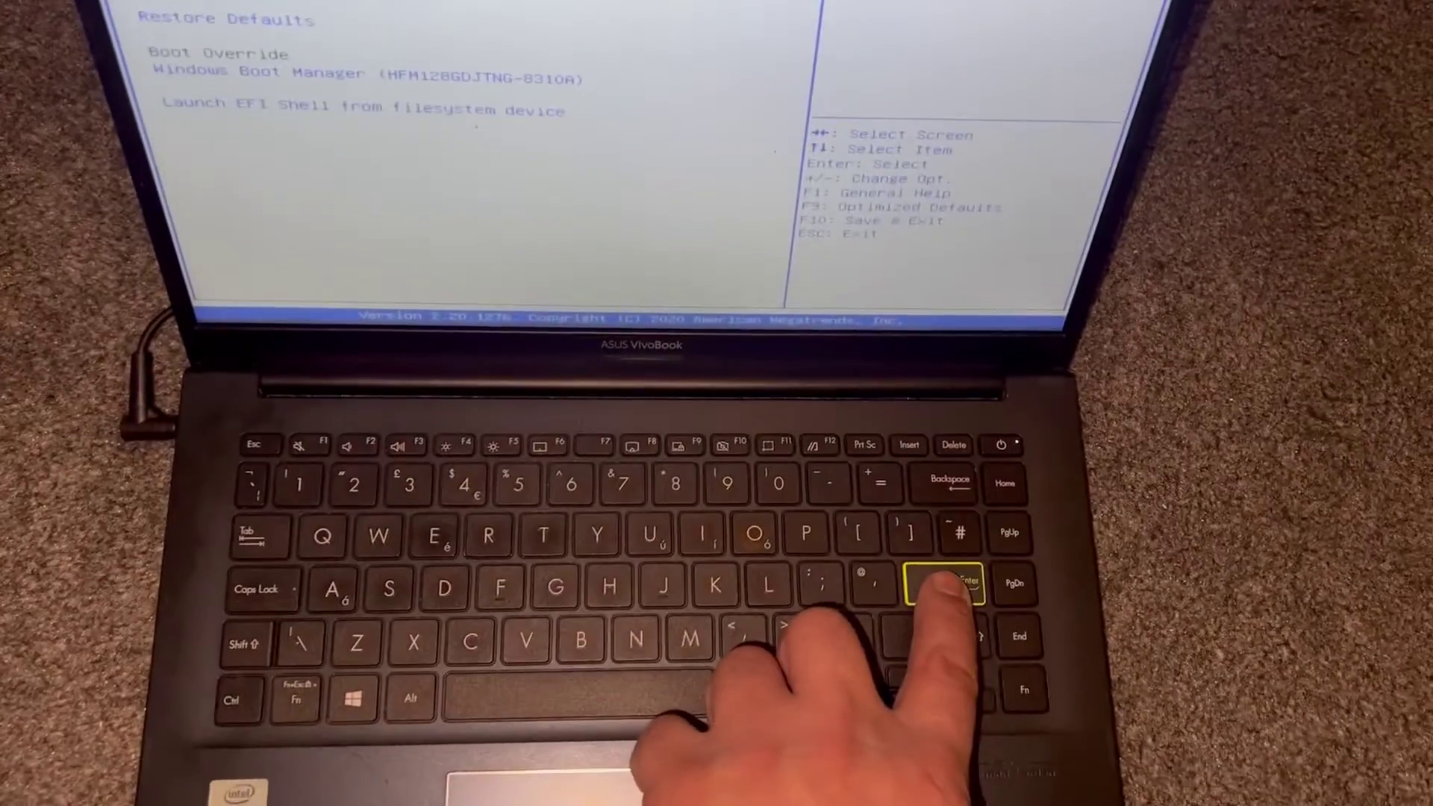
pyautogui.press('Return')
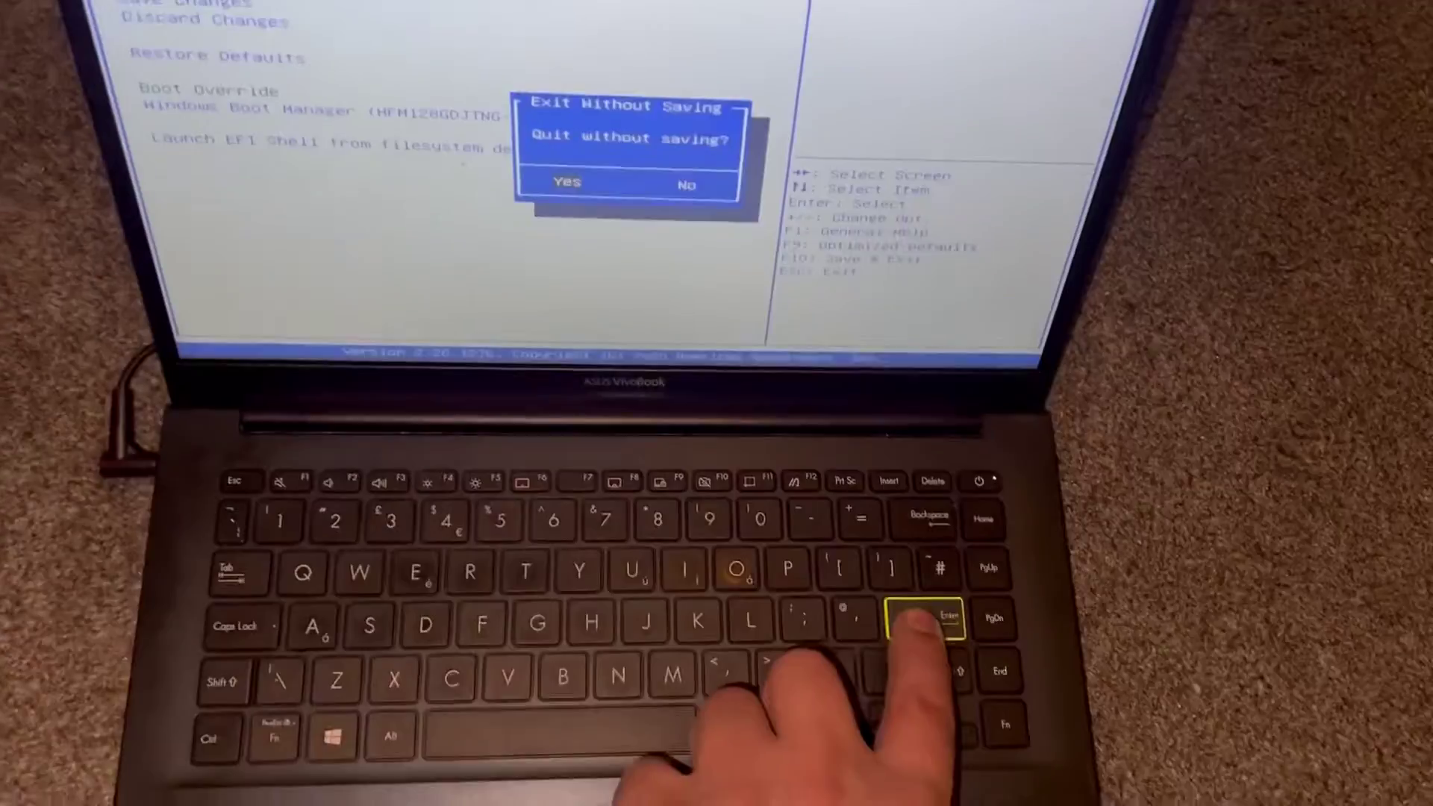
pyautogui.press('Return')
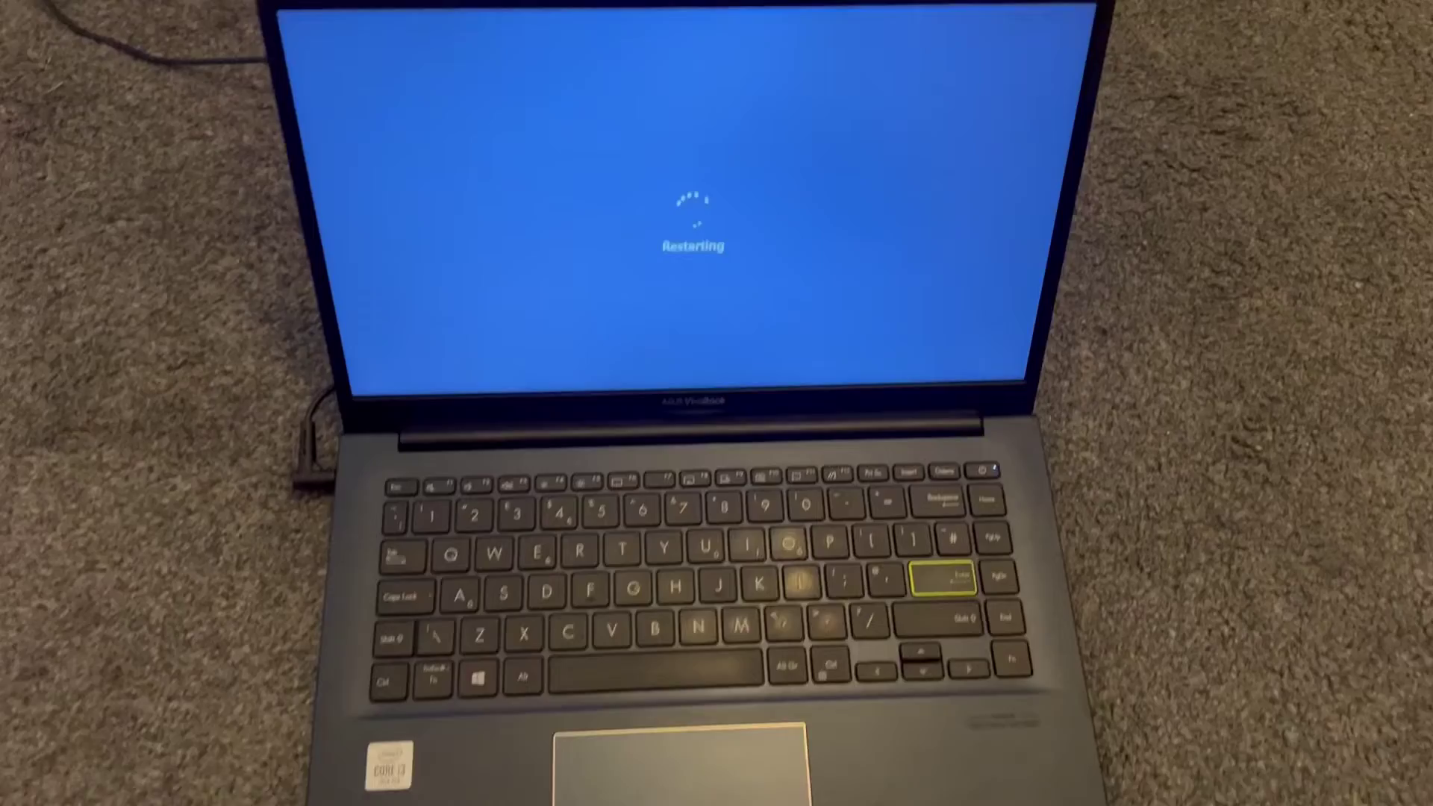